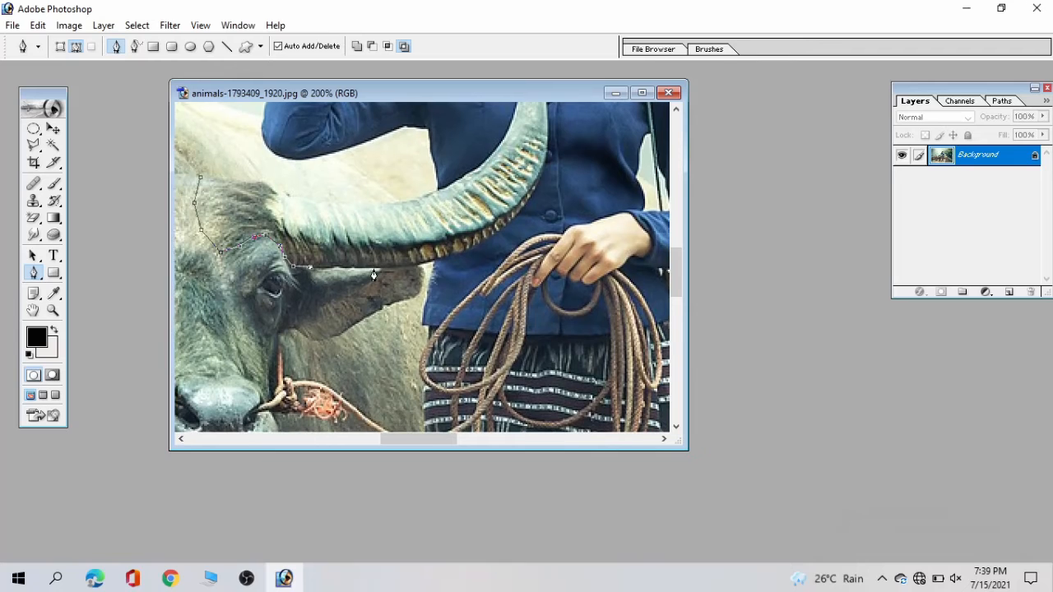
# Step: Extend the Pen path along the lower outer edge of the front buffalo's horn beside the woman, up toward the tip
pyautogui.click(376, 268)
pyautogui.click(458, 256)
pyautogui.click(511, 220)
pyautogui.moveTo(528, 189); pyautogui.dragTo(400, 264)
pyautogui.click(419, 188)
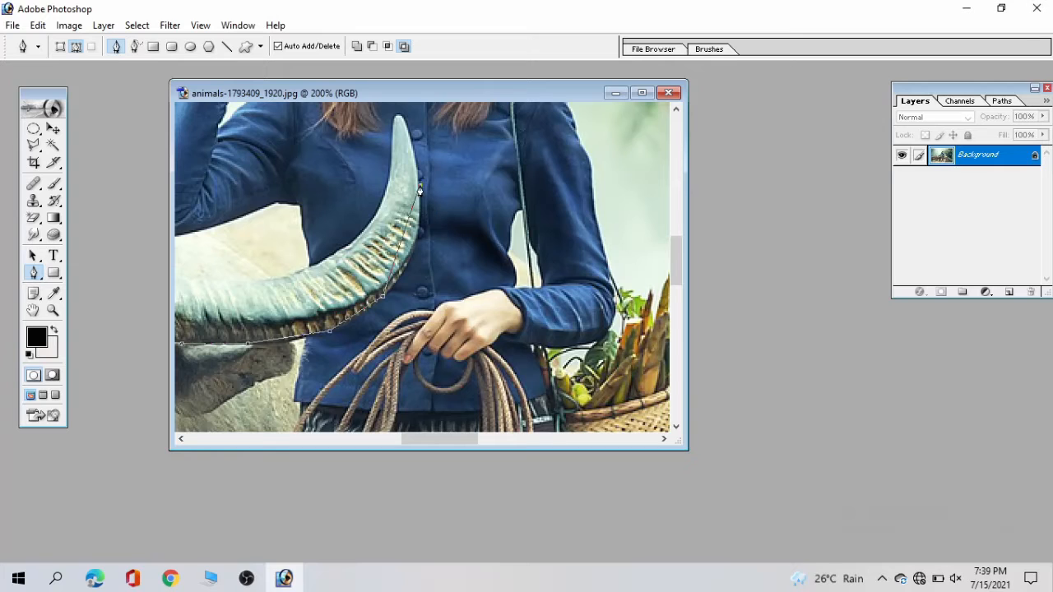
# Step: Trace that horn's tip and upper edge back to the forehead hair and close the path at its starting point
pyautogui.click(396, 118)
pyautogui.click(387, 189)
pyautogui.hscroll(-3, 310, 277)
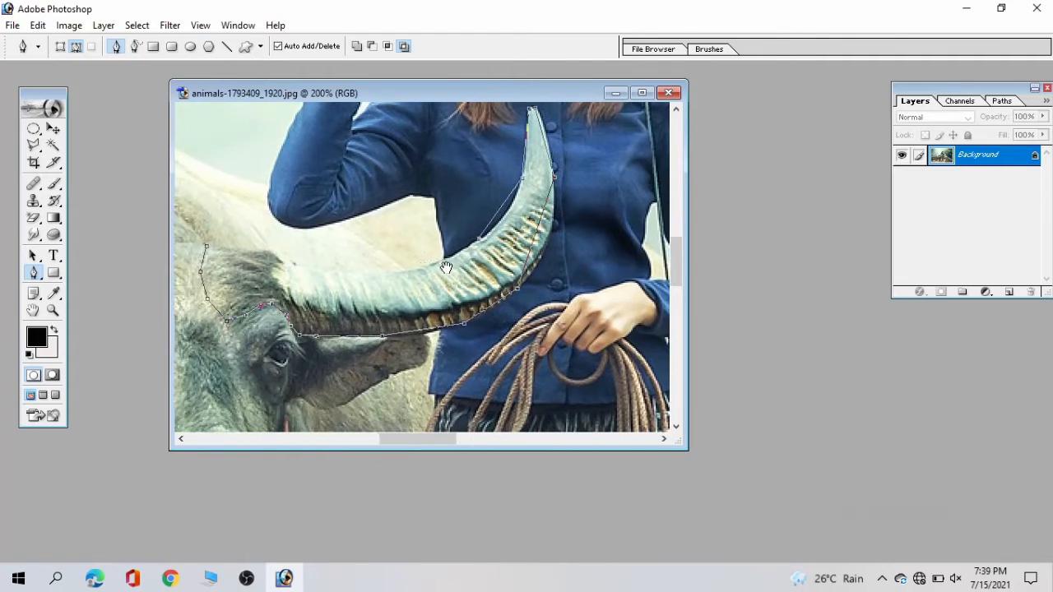
pyautogui.click(383, 271)
pyautogui.click(296, 265)
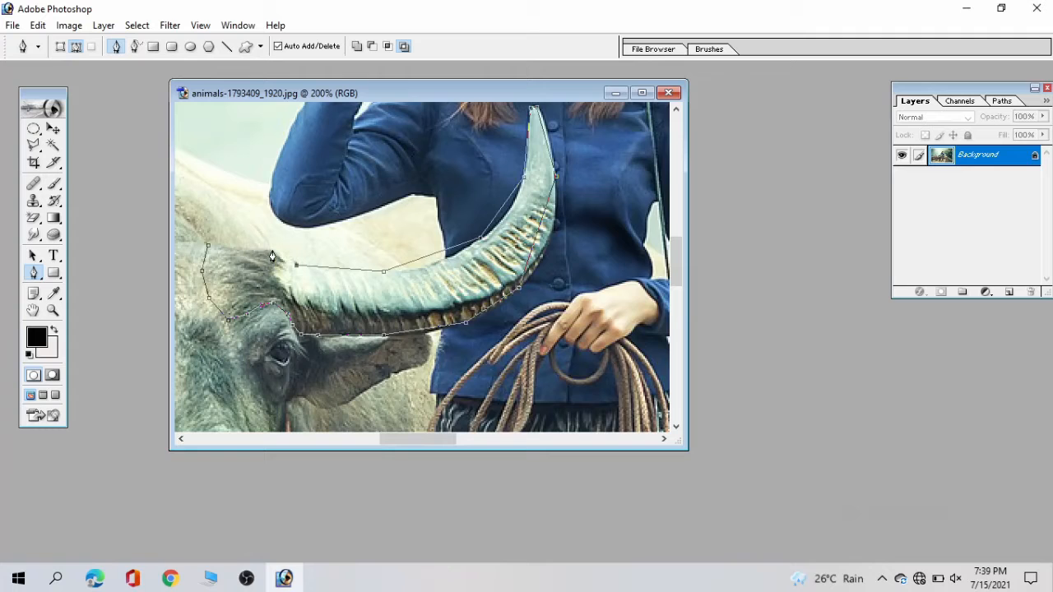
pyautogui.click(270, 249)
pyautogui.click(242, 248)
pyautogui.click(207, 246)
# Step: Start a new Pen path at the base of the front buffalo's other horn and trace its upper inner edge
pyautogui.hscroll(-9, 272, 228)
pyautogui.click(500, 255)
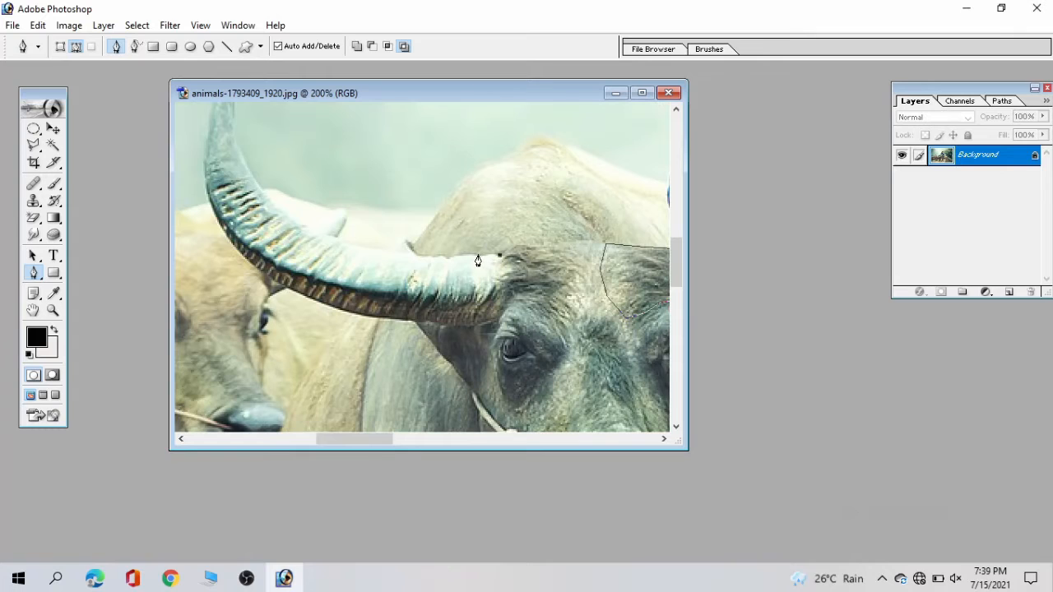
pyautogui.click(470, 254)
pyautogui.click(391, 254)
pyautogui.click(310, 227)
pyautogui.click(244, 158)
# Step: Continue the path around the left horn's tip and down its outer lower edge to the base above the eye
pyautogui.scroll(2, 336, 198)
pyautogui.hscroll(-2, 336, 197)
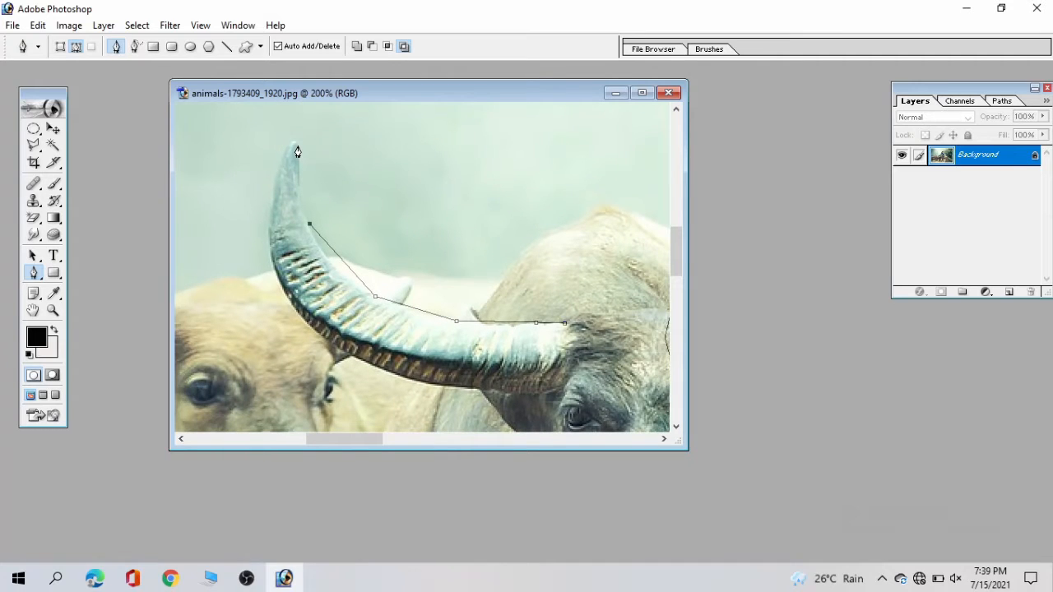
pyautogui.click(296, 149)
pyautogui.click(279, 161)
pyautogui.click(272, 209)
pyautogui.click(278, 278)
pyautogui.click(329, 340)
pyautogui.click(378, 368)
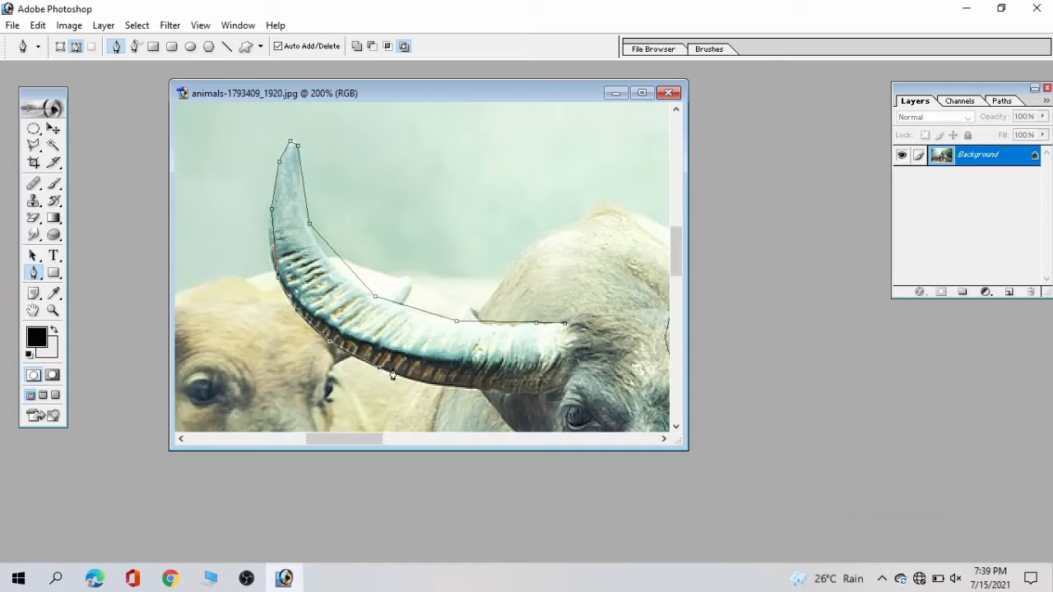
pyautogui.click(429, 382)
pyautogui.click(467, 389)
pyautogui.click(526, 394)
pyautogui.click(555, 391)
# Step: Trace the brow and hair patch at the left horn's base and close the path
pyautogui.moveTo(574, 362); pyautogui.dragTo(389, 327)
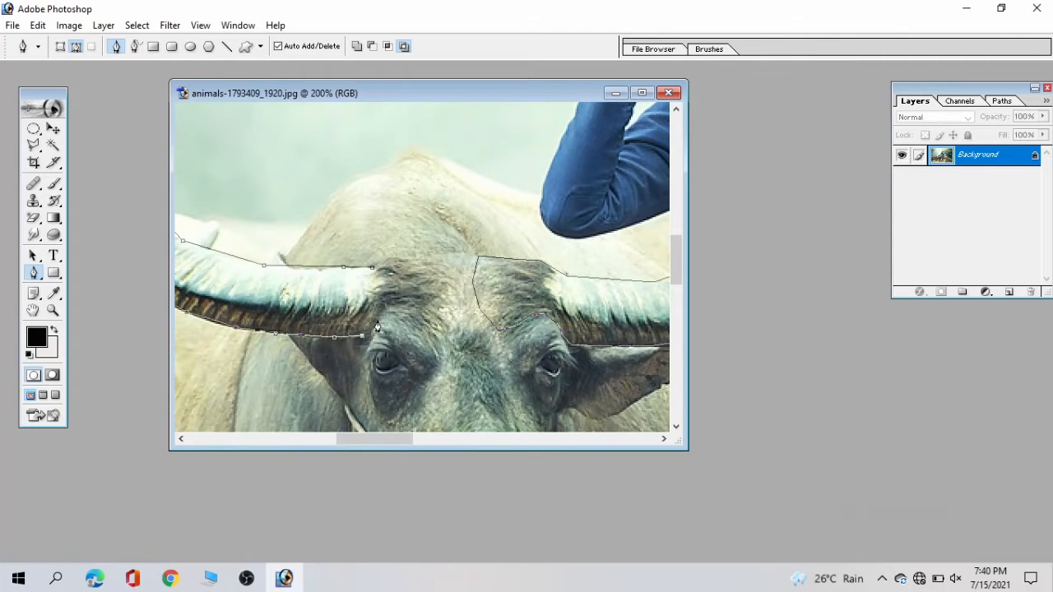
pyautogui.click(378, 320)
pyautogui.click(397, 311)
pyautogui.click(424, 308)
pyautogui.click(443, 292)
pyautogui.click(436, 272)
pyautogui.click(404, 260)
pyautogui.click(376, 268)
pyautogui.click(373, 267)
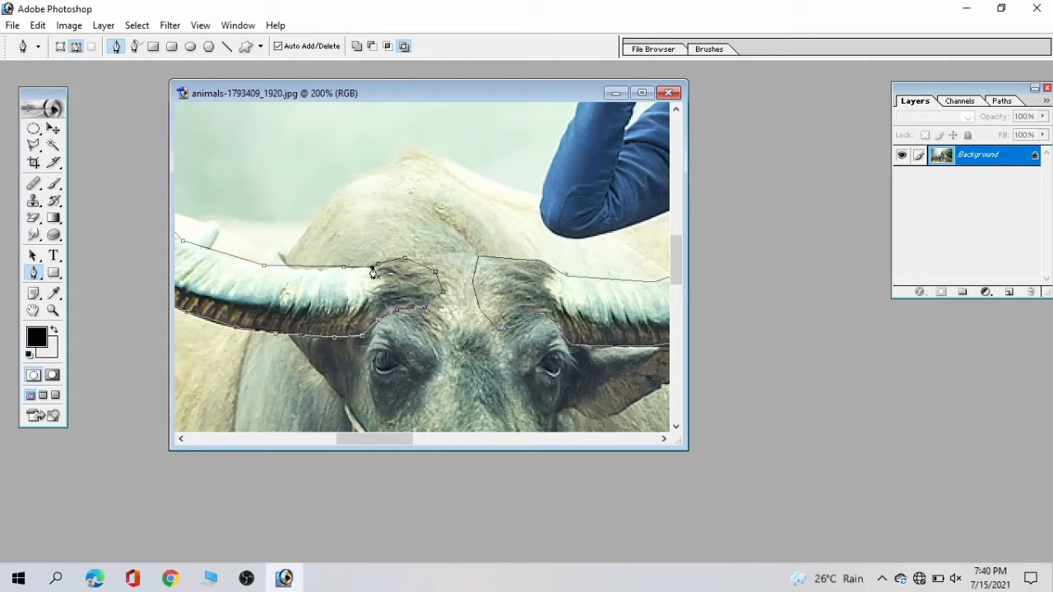
# Step: Refine the left horn's path with the Add Anchor Point tool, fitting added points to the hair patch, upper edge and tip
pyautogui.rightClick(34, 274)
pyautogui.click(87, 305)
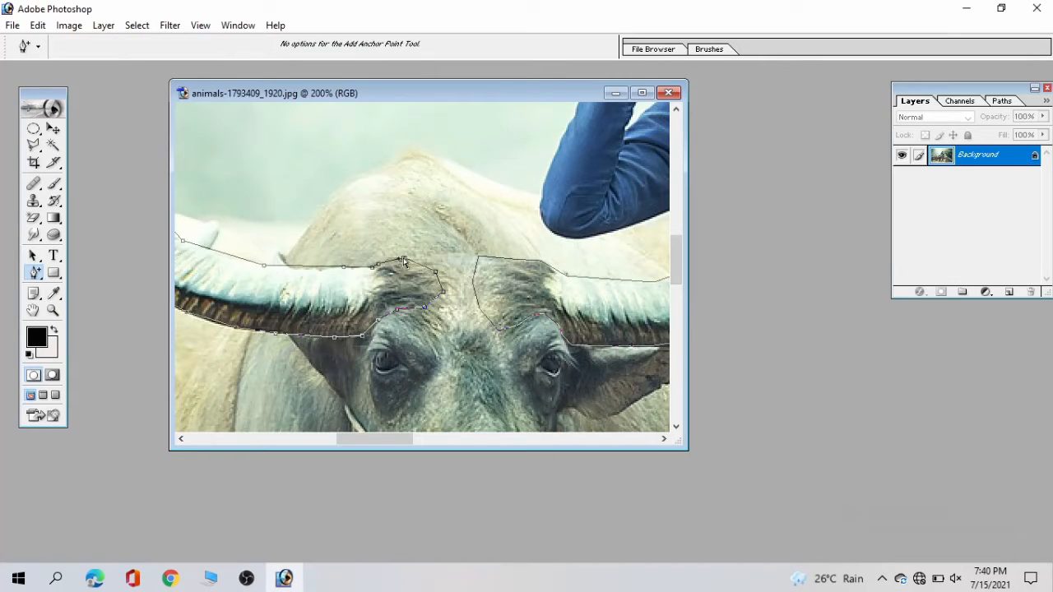
pyautogui.click(406, 258)
pyautogui.click(307, 269)
pyautogui.moveTo(309, 278); pyautogui.dragTo(372, 287)
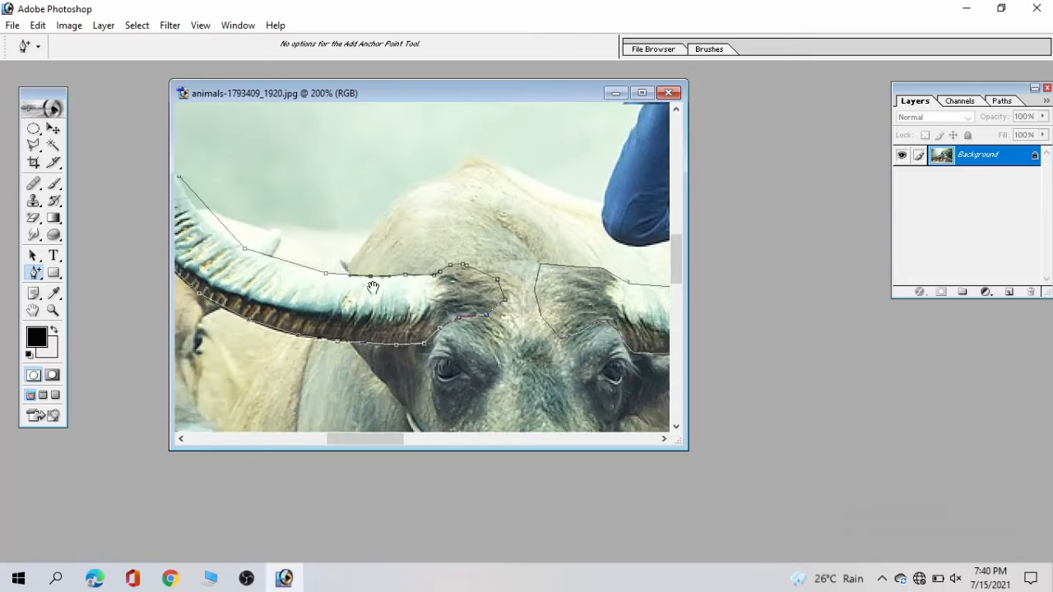
pyautogui.click(357, 275)
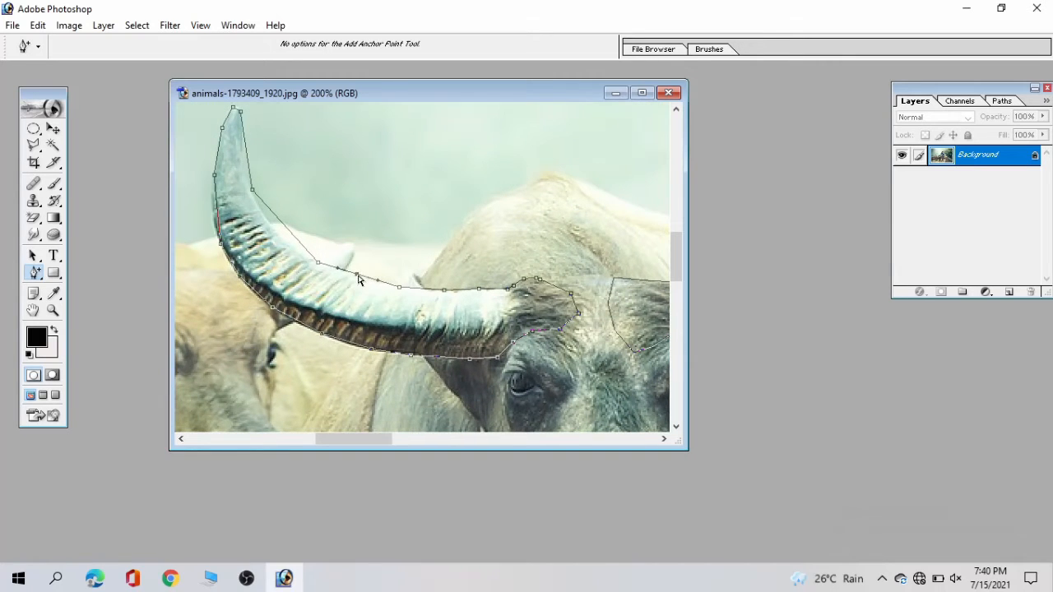
pyautogui.moveTo(357, 275); pyautogui.dragTo(355, 278)
pyautogui.moveTo(282, 225); pyautogui.dragTo(277, 230)
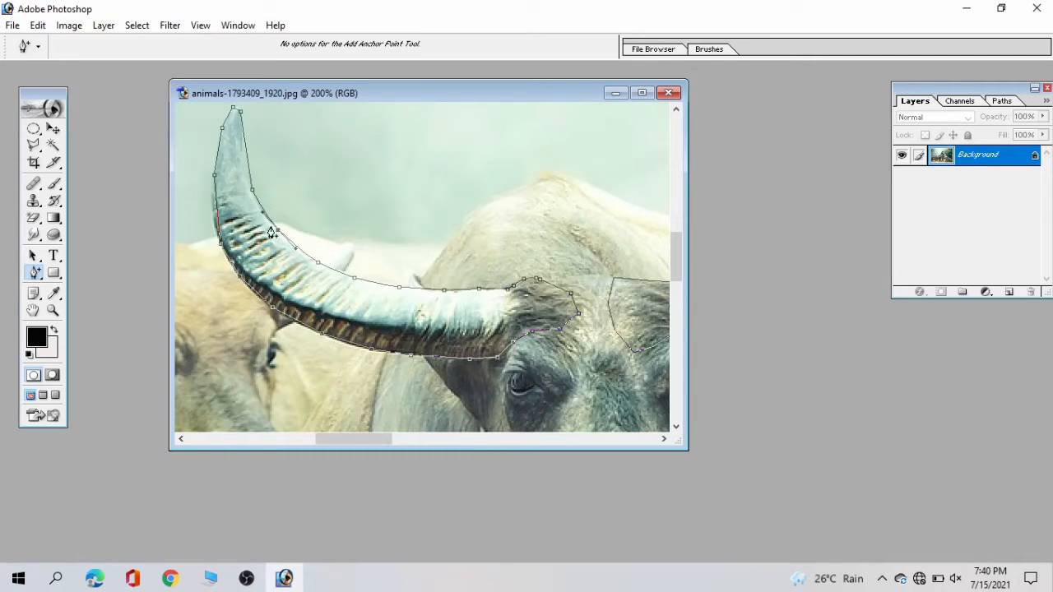
pyautogui.click(245, 150)
pyautogui.click(217, 157)
pyautogui.moveTo(217, 157); pyautogui.dragTo(213, 156)
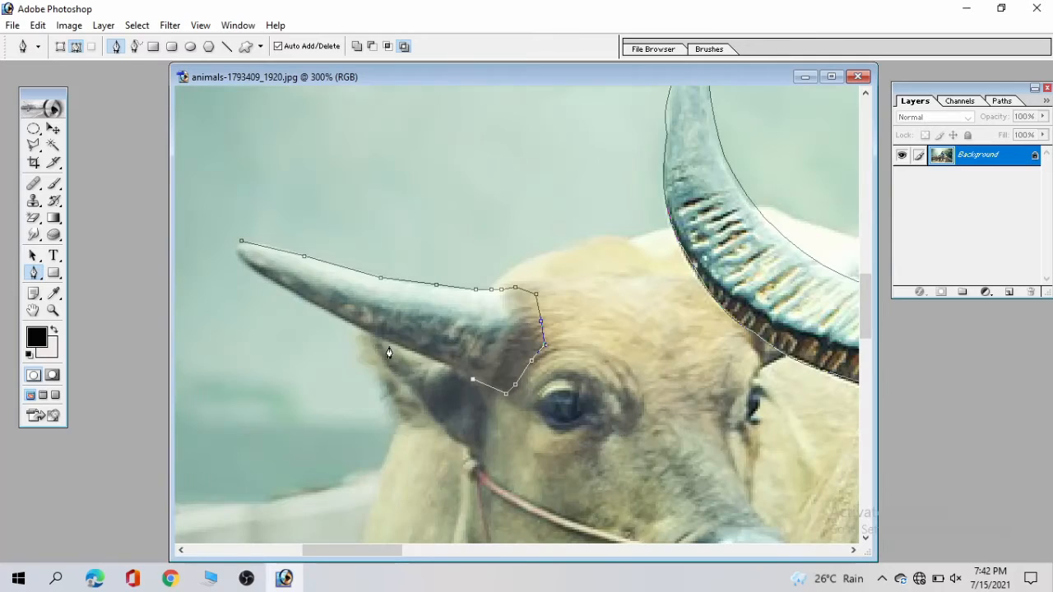
# Step: Finish the Pen path along the lower edge and tip of the rear calf's left horn
pyautogui.click(287, 294)
pyautogui.click(244, 266)
pyautogui.click(236, 249)
# Step: Adjust the calf horn's path along its lower edge and base corner with added anchor points
pyautogui.moveTo(33, 272); pyautogui.dragTo(103, 299)
pyautogui.click(282, 293)
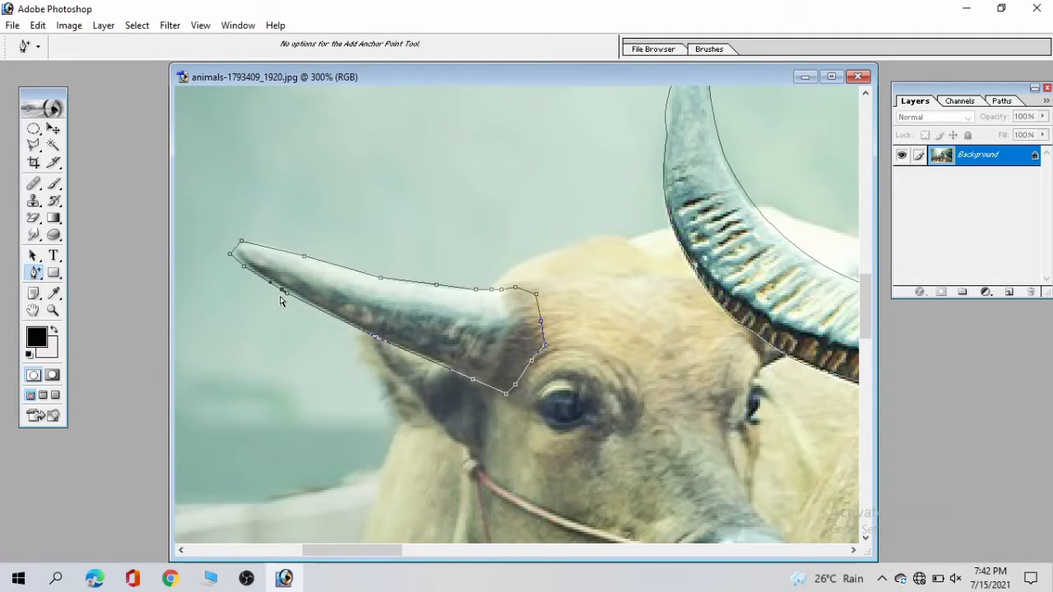
pyautogui.moveTo(282, 289); pyautogui.dragTo(283, 286)
pyautogui.moveTo(339, 317); pyautogui.dragTo(336, 317)
pyautogui.moveTo(437, 368); pyautogui.dragTo(444, 367)
pyautogui.moveTo(510, 398); pyautogui.dragTo(509, 386)
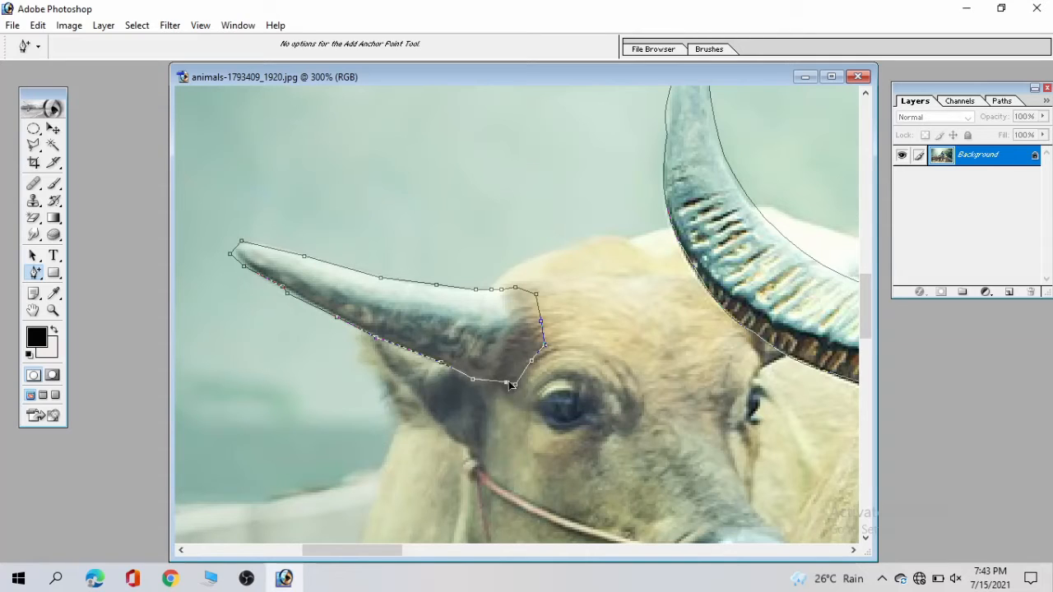
# Step: Fit the calf horn's path to its forehead corner and upper edge with added anchor points
pyautogui.click(536, 296)
pyautogui.moveTo(537, 299); pyautogui.dragTo(533, 303)
pyautogui.click(350, 269)
pyautogui.moveTo(351, 274); pyautogui.dragTo(351, 277)
pyautogui.click(409, 281)
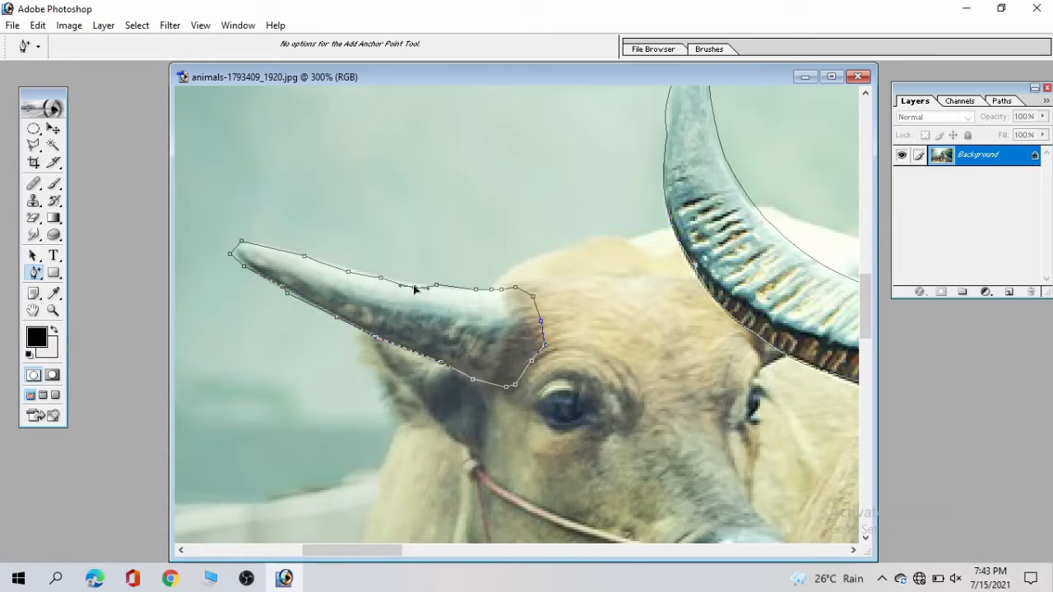
pyautogui.click(457, 287)
# Step: Trace a closed Pen path around the calf's small horn tip showing behind the front buffalo's large horn
pyautogui.moveTo(617, 379); pyautogui.dragTo(342, 358)
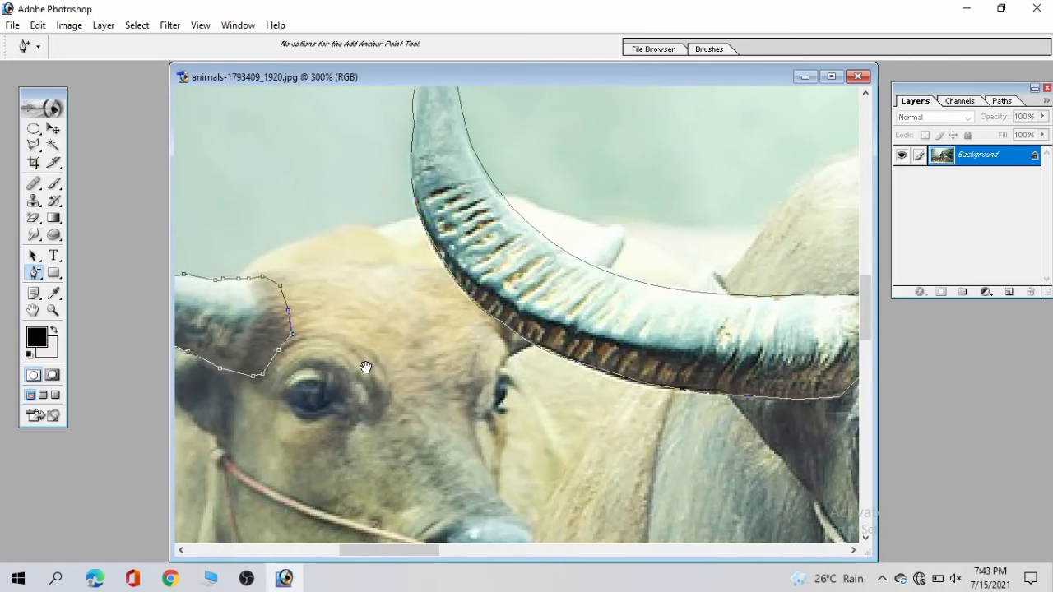
pyautogui.moveTo(34, 272); pyautogui.dragTo(83, 269)
pyautogui.click(568, 241)
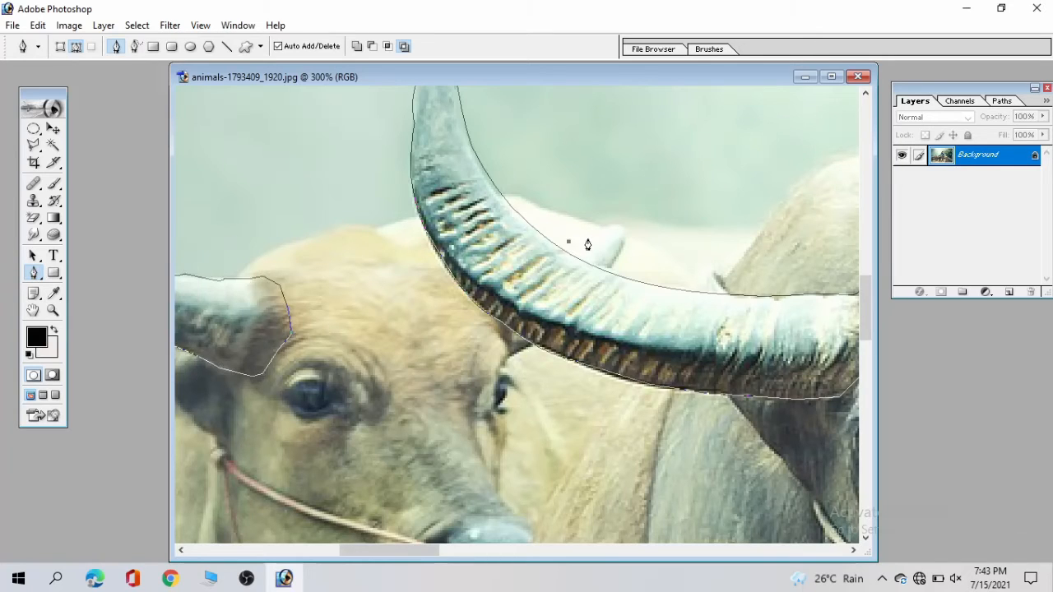
pyautogui.click(588, 237)
pyautogui.click(608, 228)
pyautogui.click(617, 225)
pyautogui.click(626, 234)
pyautogui.click(624, 246)
pyautogui.click(612, 266)
pyautogui.click(594, 265)
pyautogui.click(568, 244)
# Step: Add anchor points along the small horn tip's upper edge and nudge the path to fit it
pyautogui.moveTo(33, 272); pyautogui.dragTo(107, 301)
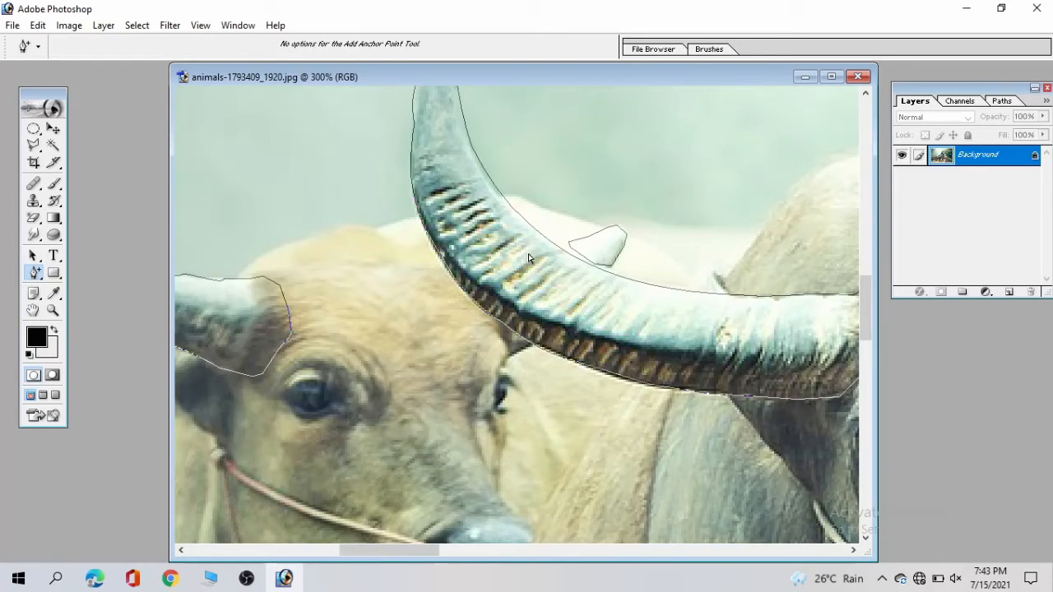
pyautogui.click(590, 238)
pyautogui.moveTo(594, 236); pyautogui.dragTo(596, 237)
pyautogui.click(580, 239)
# Step: Convert all the traced horn paths into a selection
pyautogui.hotkey('ctrl', '0')
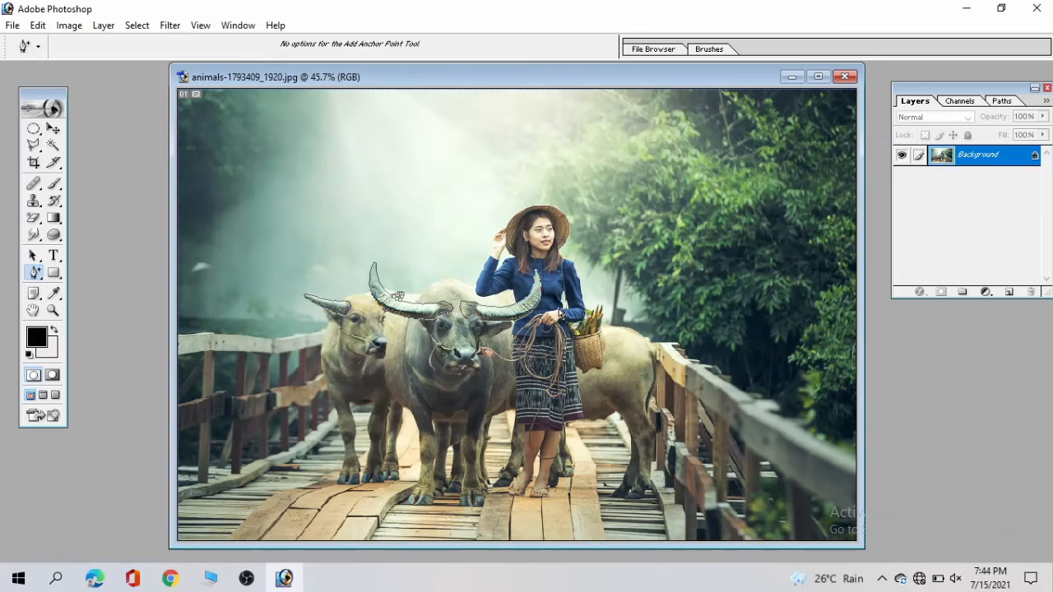
pyautogui.hotkey('ctrl', 'Return')
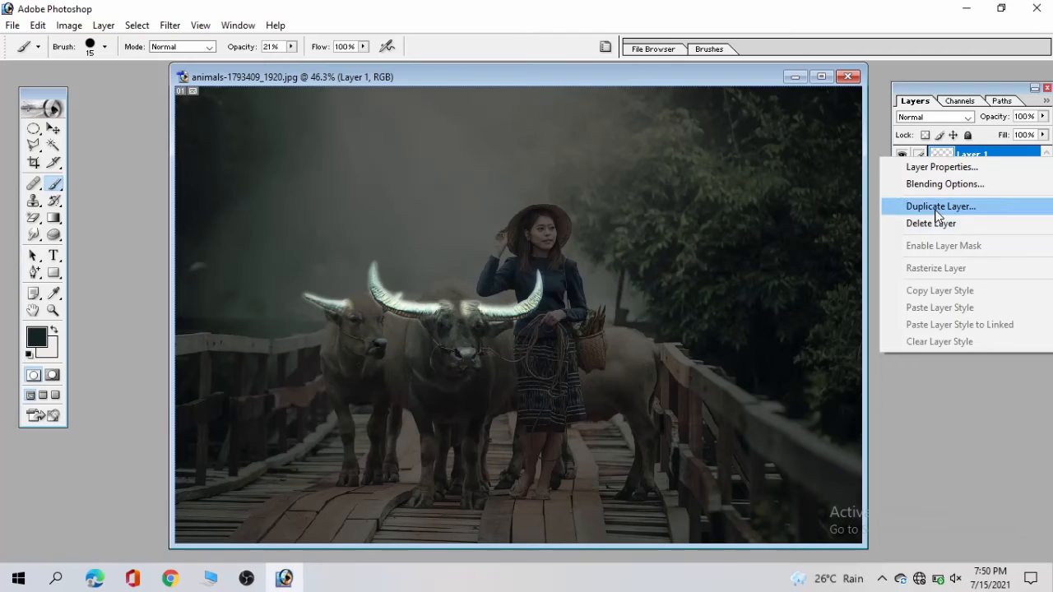
# Step: Duplicate Layer 1 as Layer 1 copy and apply a Gaussian Blur with a radius of about 2.9 pixels to the copy
pyautogui.click(936, 212)
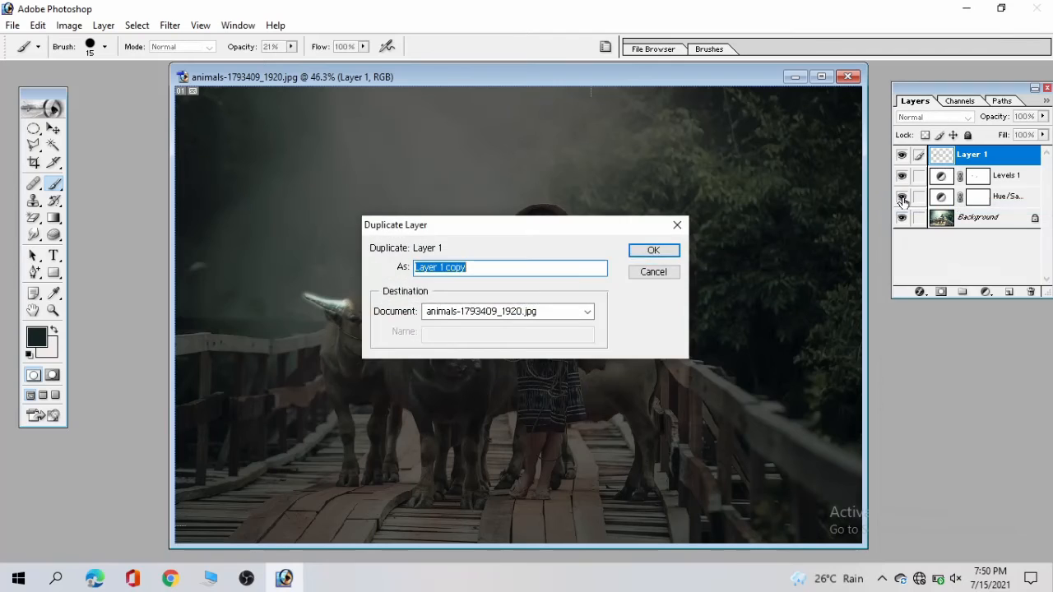
pyautogui.click(663, 252)
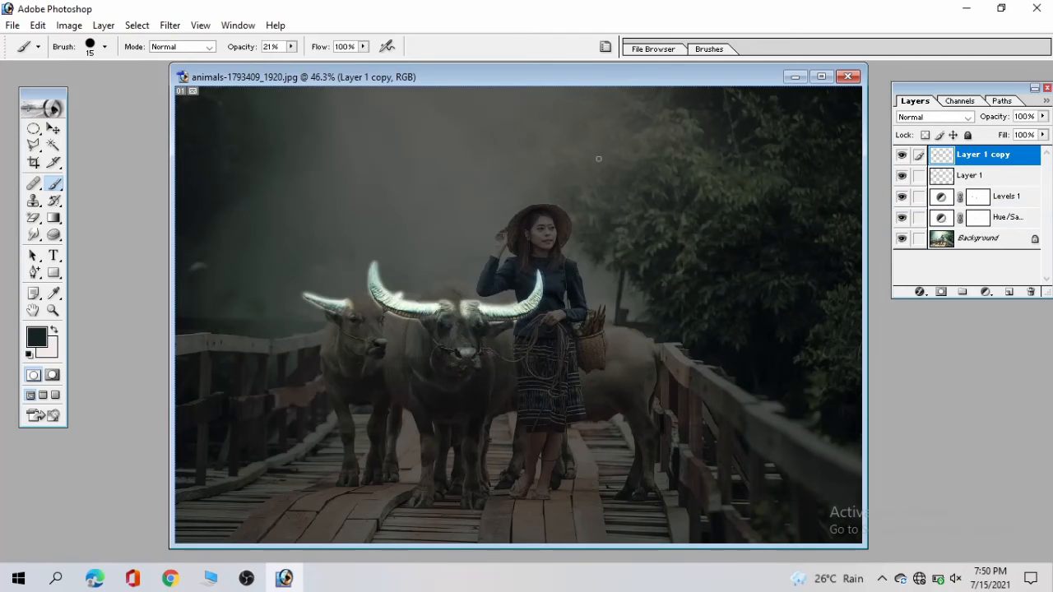
pyautogui.click(103, 26)
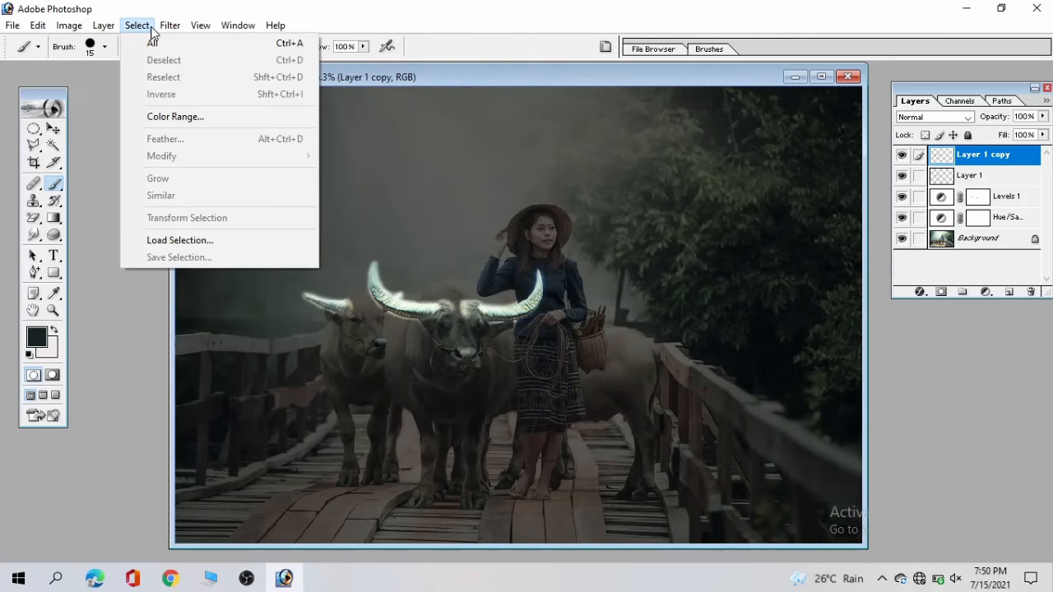
pyautogui.moveTo(161, 27)
pyautogui.moveTo(219, 142)
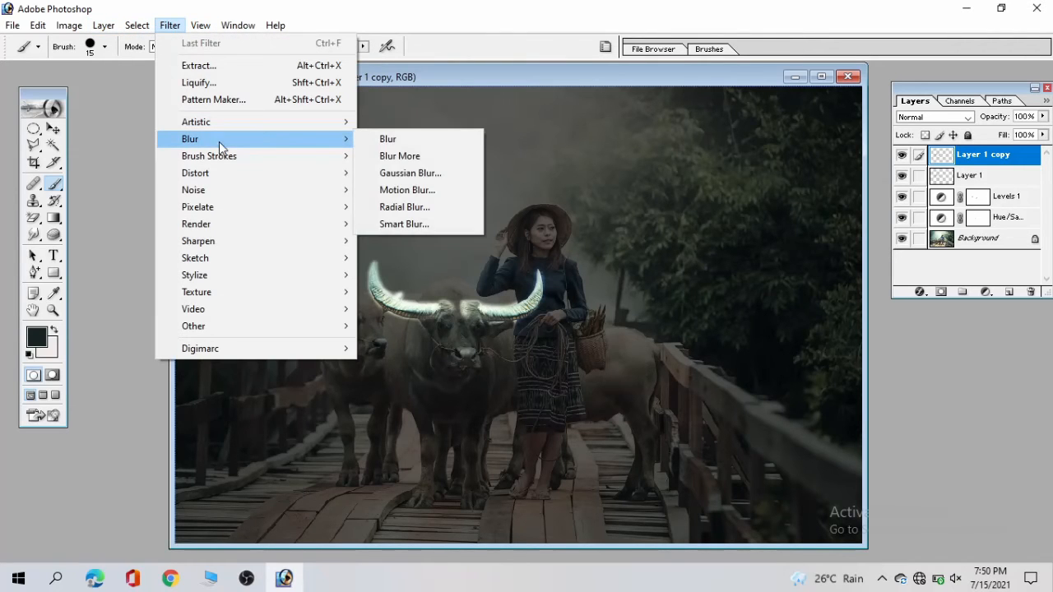
pyautogui.click(419, 175)
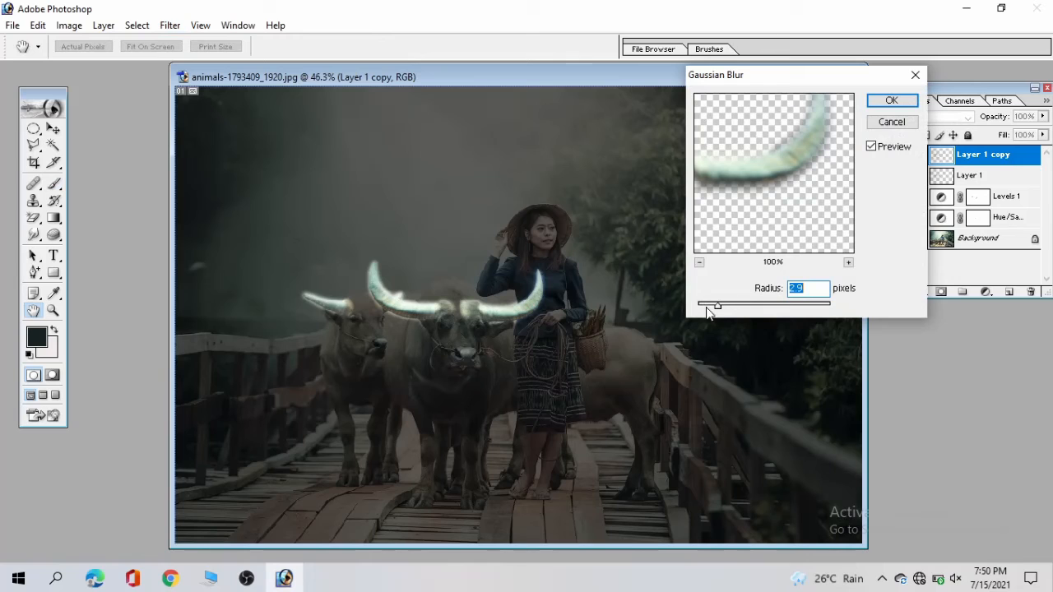
pyautogui.moveTo(717, 306); pyautogui.dragTo(717, 307)
pyautogui.click(892, 100)
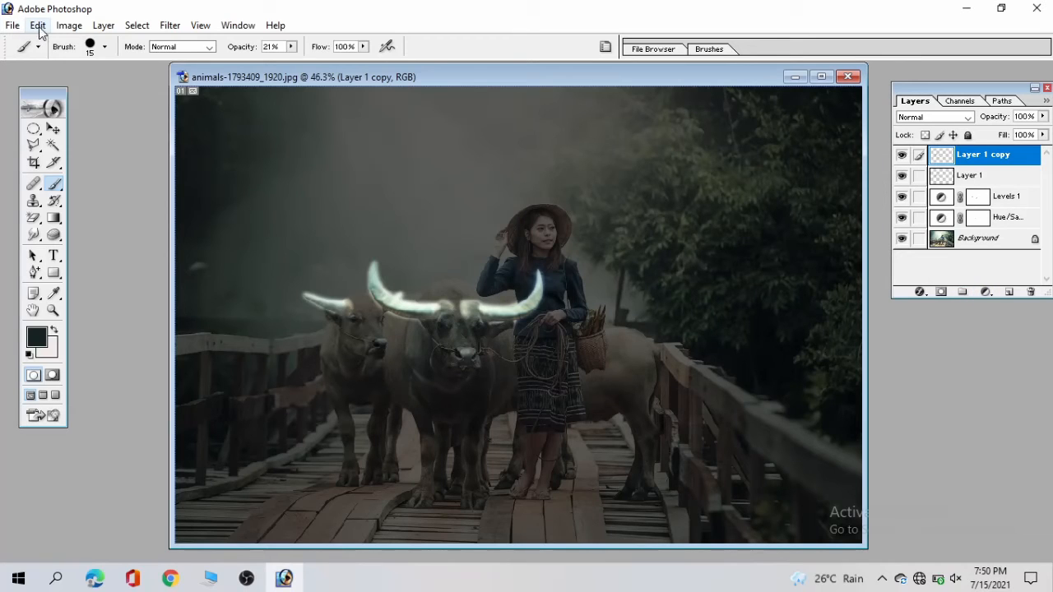
pyautogui.click(972, 178)
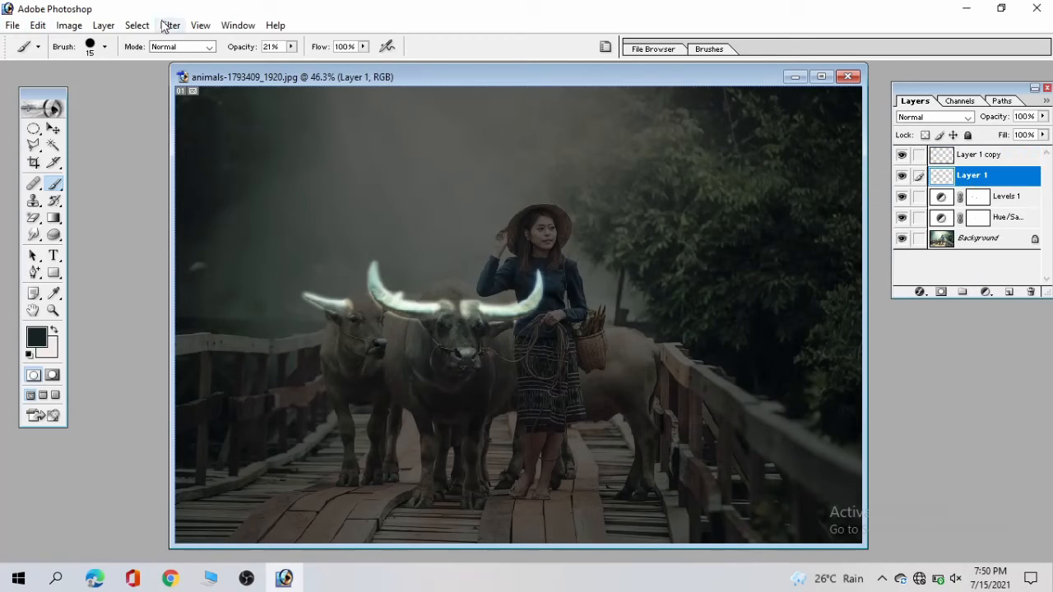
pyautogui.click(38, 25)
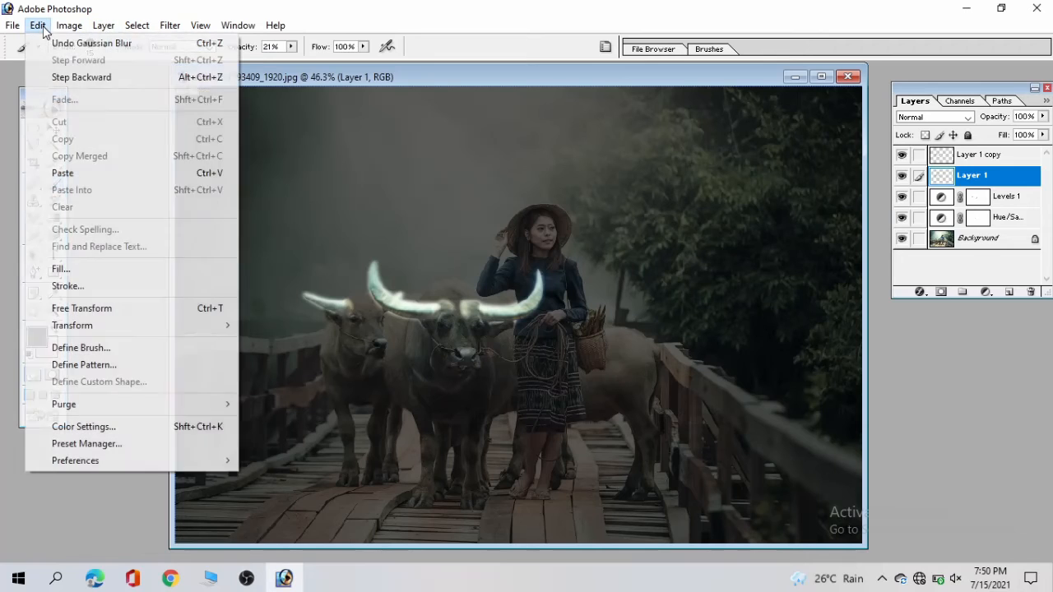
pyautogui.moveTo(69, 26)
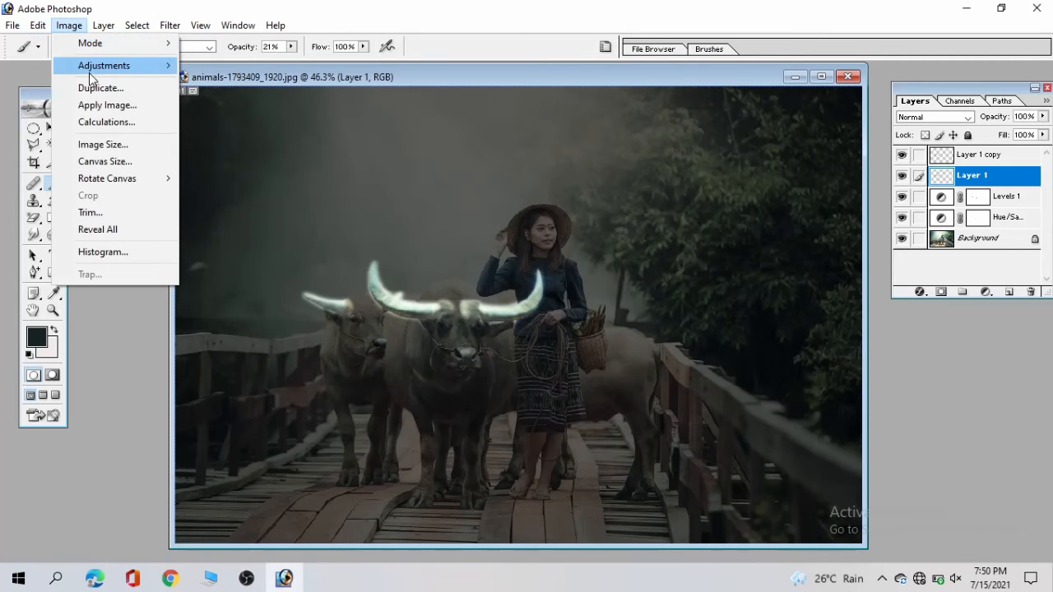
pyautogui.moveTo(89, 67)
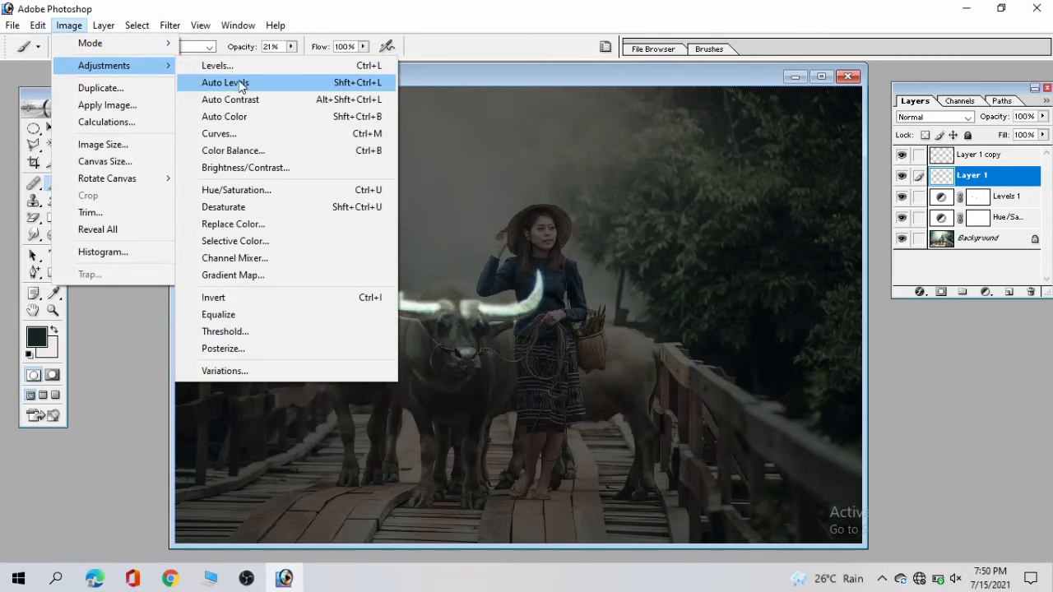
pyautogui.click(243, 191)
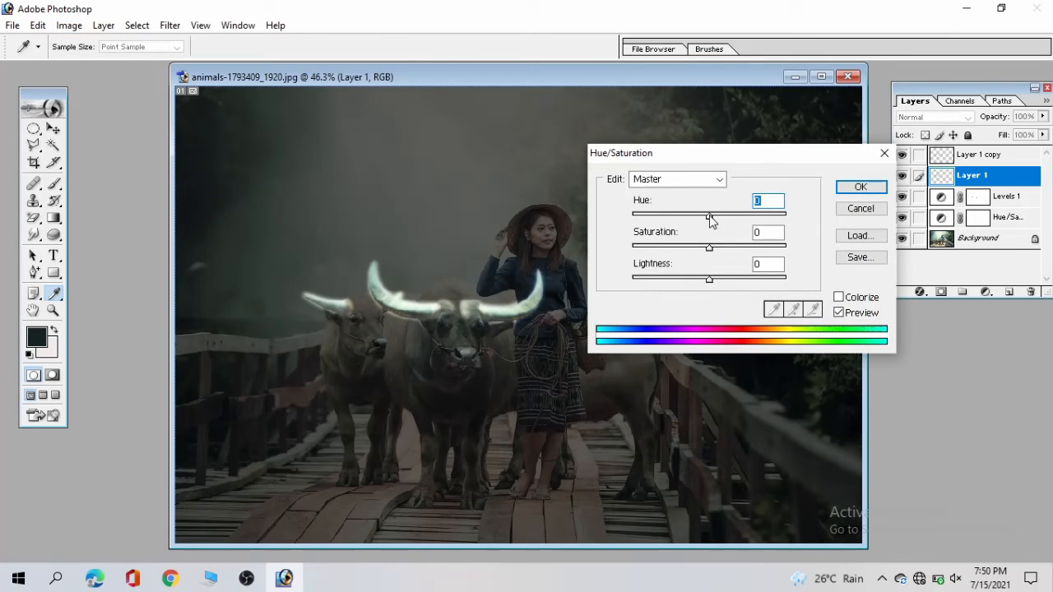
pyautogui.moveTo(710, 217); pyautogui.dragTo(752, 249)
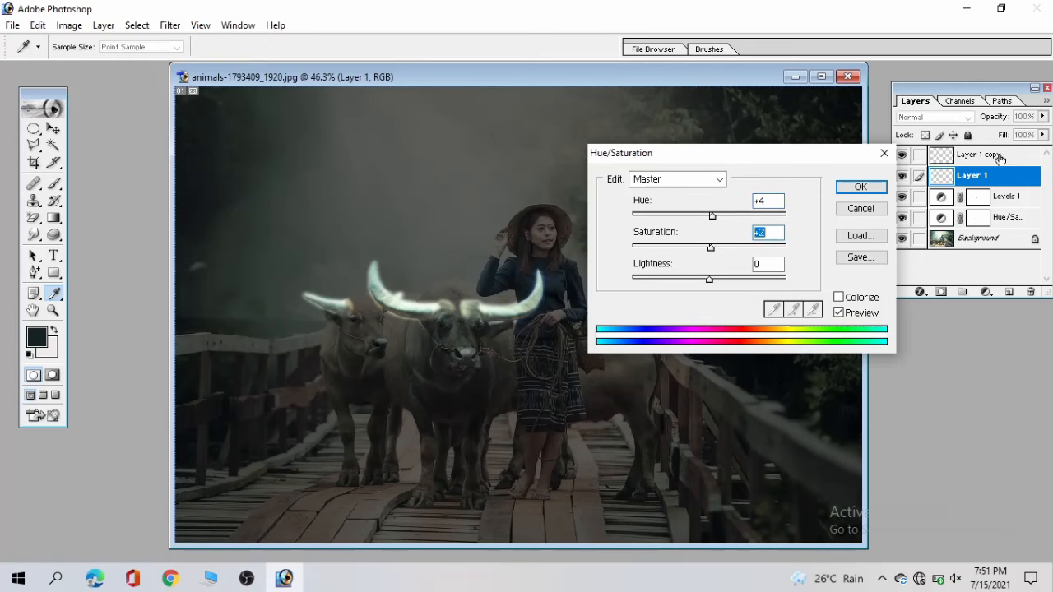
pyautogui.click(877, 193)
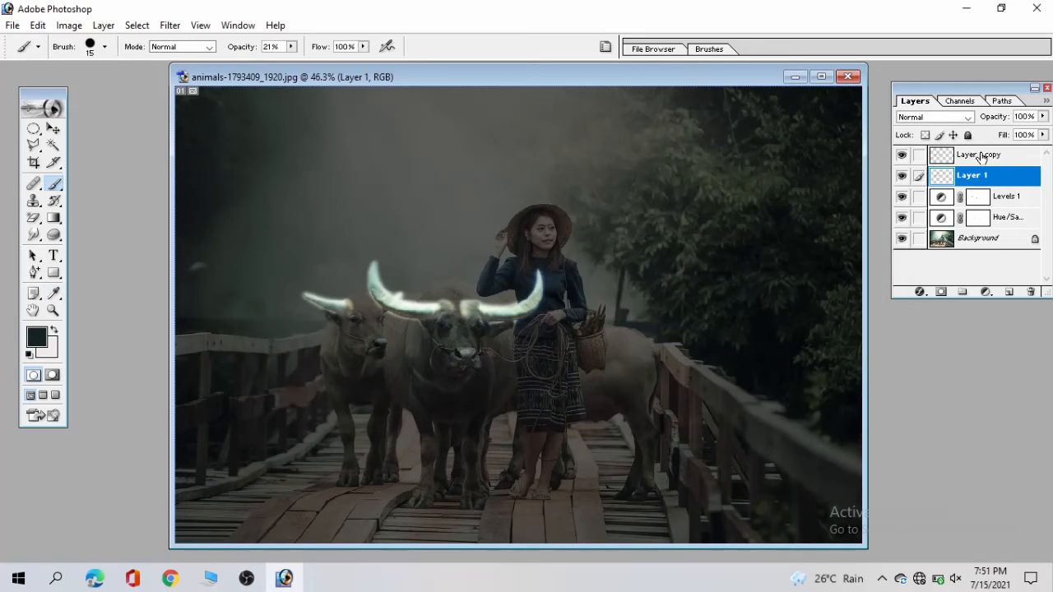
# Step: Open a Hue/Saturation adjustment on Layer 1 copy and set Master hue to +50, saturation to +35 and lightness to -6
pyautogui.doubleClick(978, 153)
pyautogui.click(39, 25)
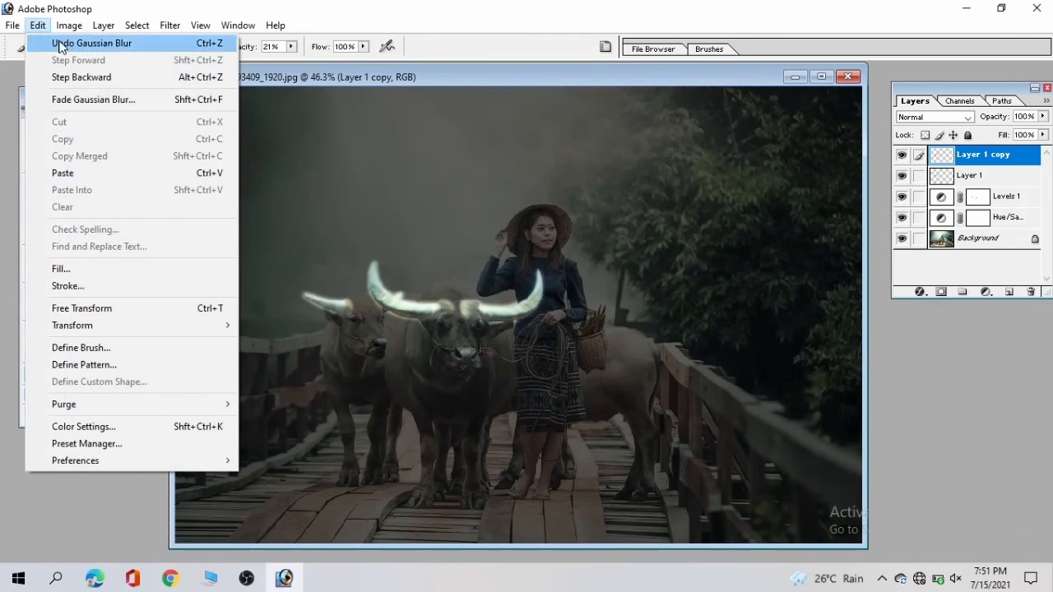
pyautogui.moveTo(61, 27)
pyautogui.moveTo(90, 66)
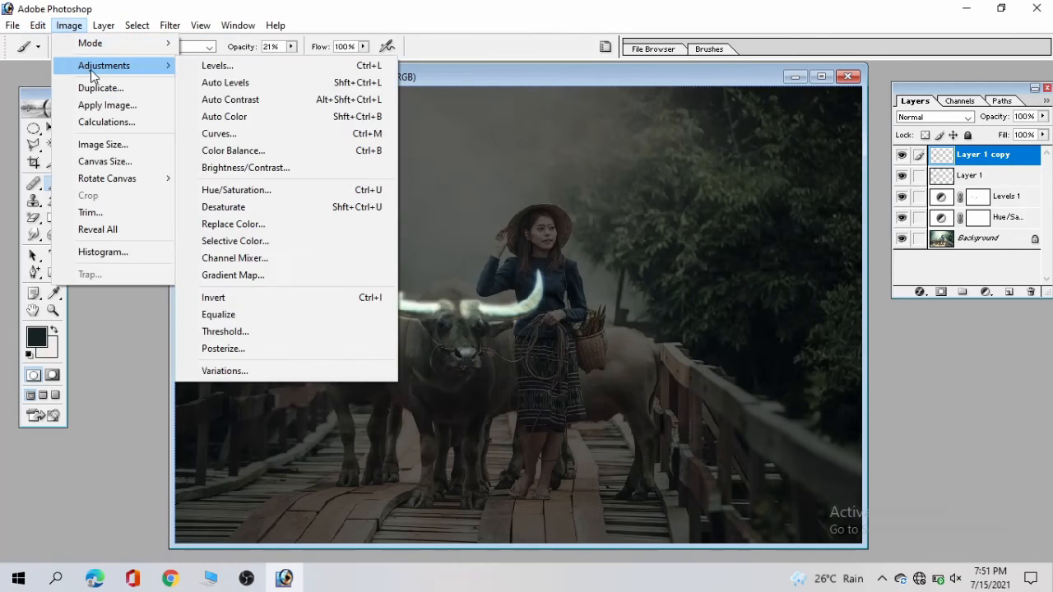
pyautogui.click(238, 194)
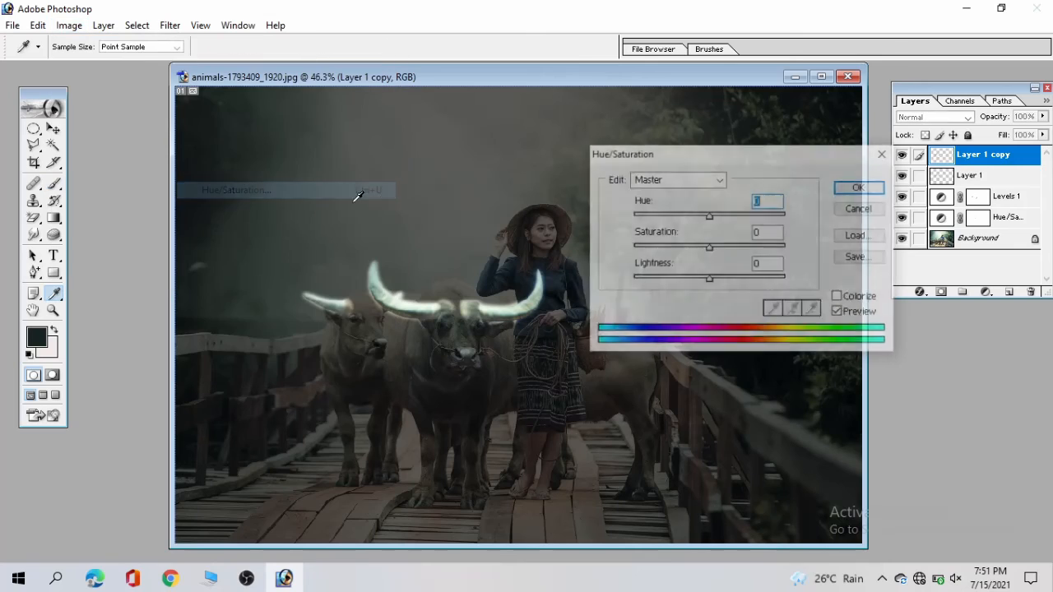
pyautogui.moveTo(707, 247); pyautogui.dragTo(735, 247)
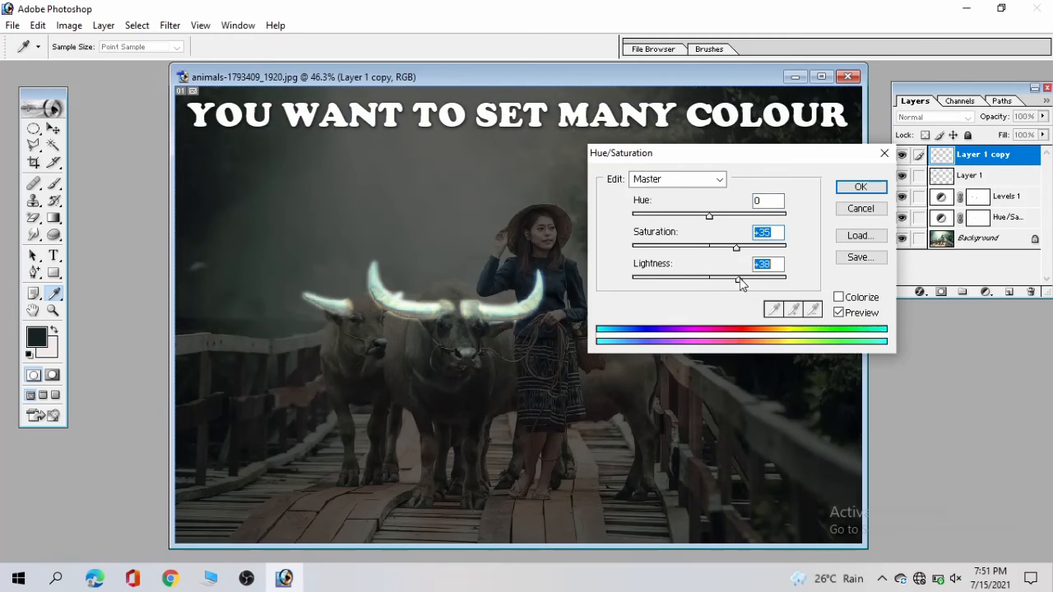
pyautogui.moveTo(707, 280)
pyautogui.mouseDown()
pyautogui.moveTo(691, 283)
pyautogui.moveTo(717, 280)
pyautogui.mouseUp()
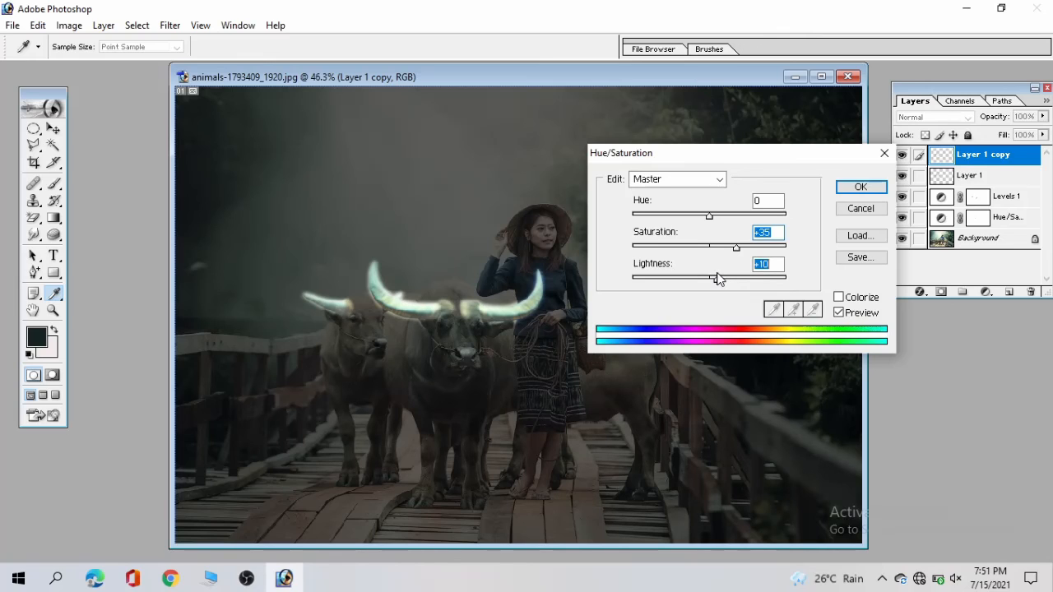
pyautogui.moveTo(717, 278)
pyautogui.mouseDown()
pyautogui.moveTo(703, 280)
pyautogui.moveTo(752, 277)
pyautogui.moveTo(692, 277)
pyautogui.moveTo(704, 278)
pyautogui.mouseUp()
pyautogui.moveTo(709, 215); pyautogui.dragTo(745, 217)
# Step: Adjust the Yellows range to hue +2, saturation +35 and lightness +44
pyautogui.click(720, 180)
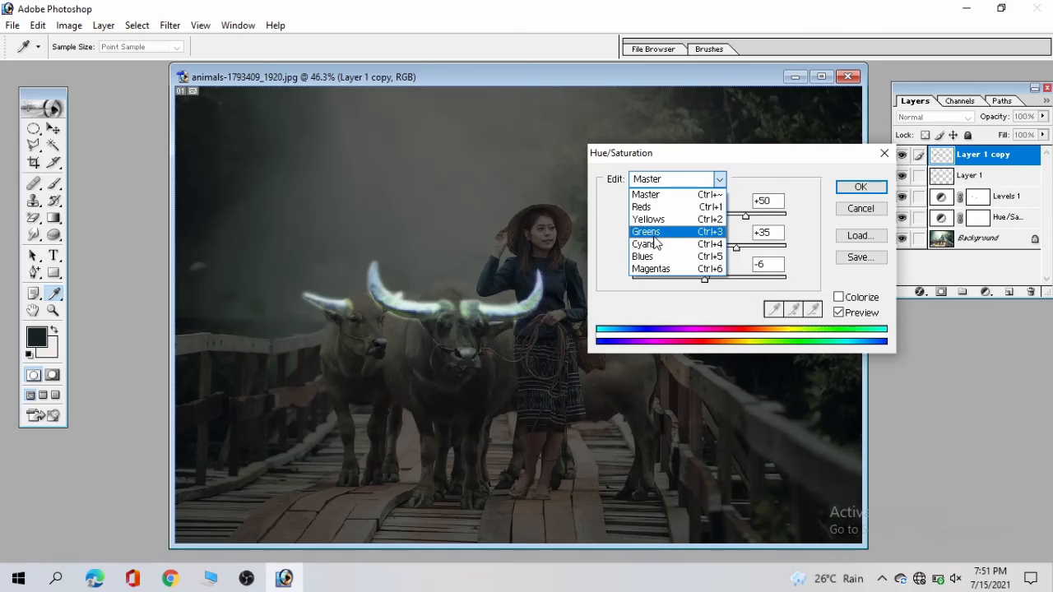
pyautogui.click(648, 218)
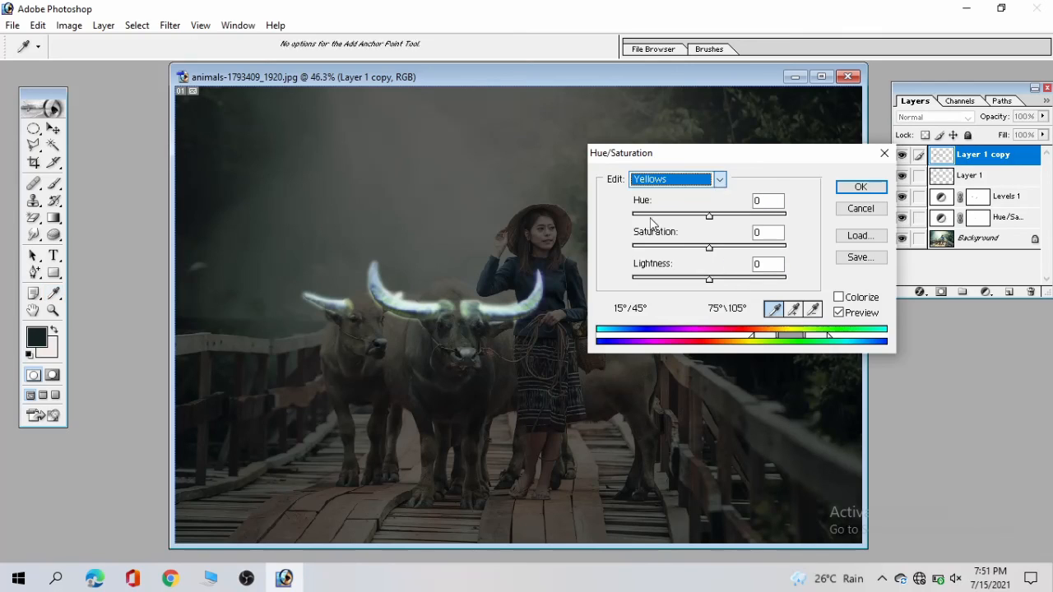
pyautogui.moveTo(709, 248); pyautogui.dragTo(743, 279)
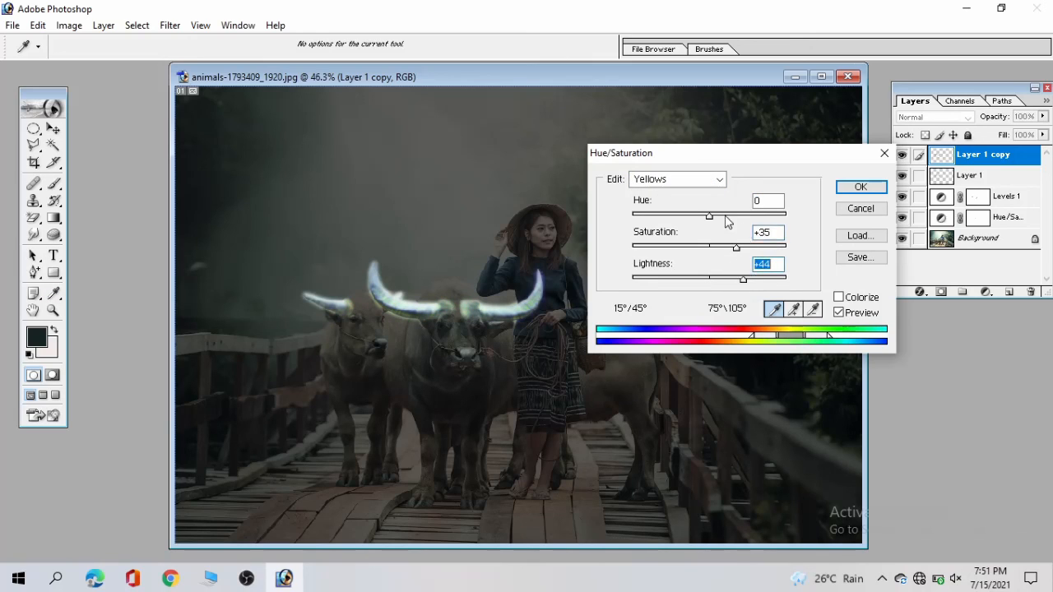
pyautogui.moveTo(707, 218)
pyautogui.mouseDown()
pyautogui.moveTo(804, 218)
pyautogui.moveTo(710, 218)
pyautogui.mouseUp()
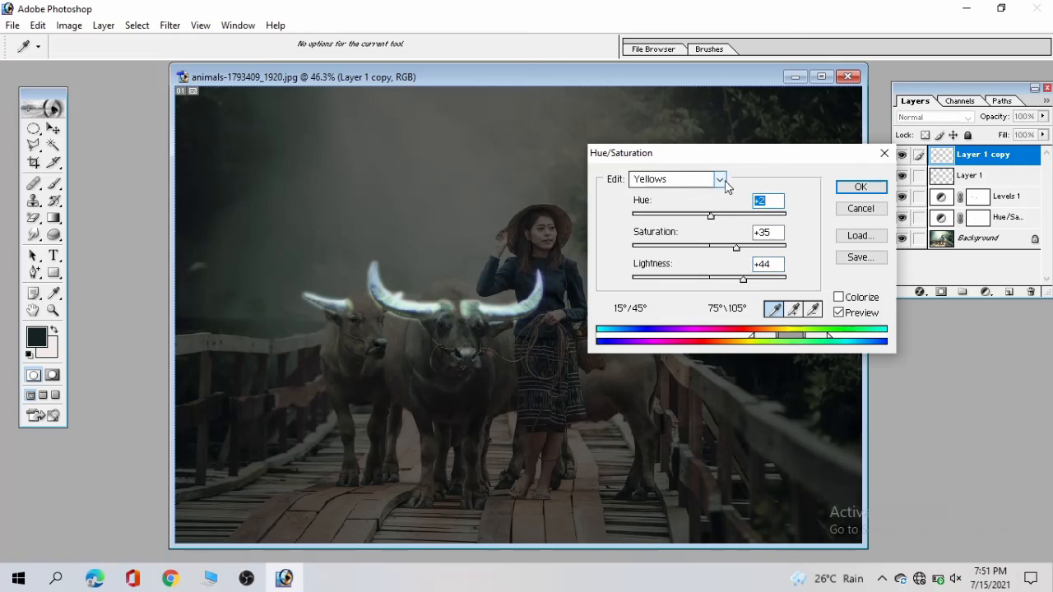
# Step: Set the Master range's hue to -45 and lightness to about -8, and apply the Hue/Saturation adjustment
pyautogui.click(675, 180)
pyautogui.click(663, 197)
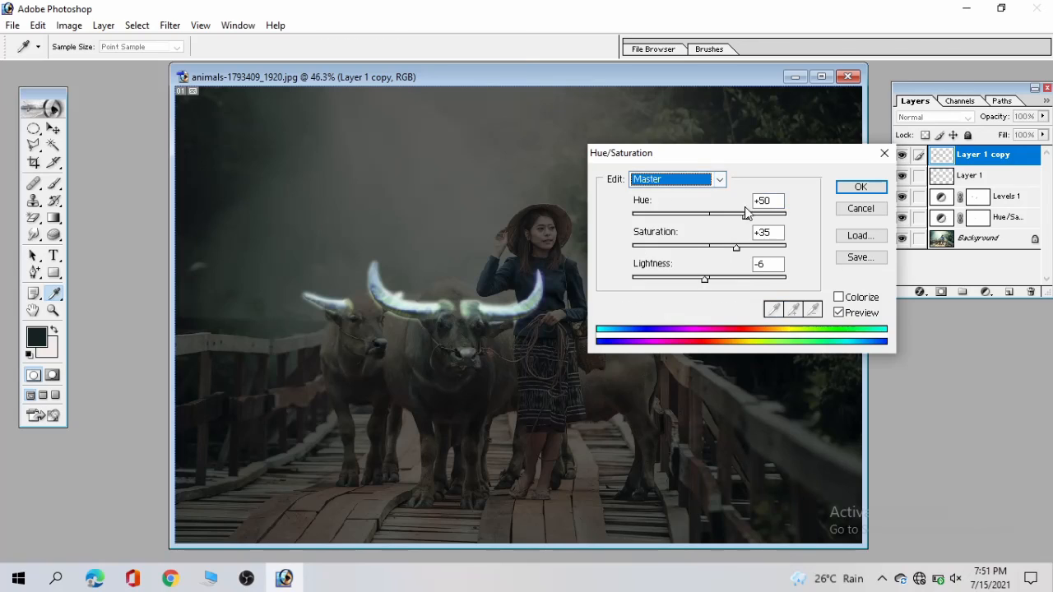
pyautogui.moveTo(746, 218); pyautogui.dragTo(675, 219)
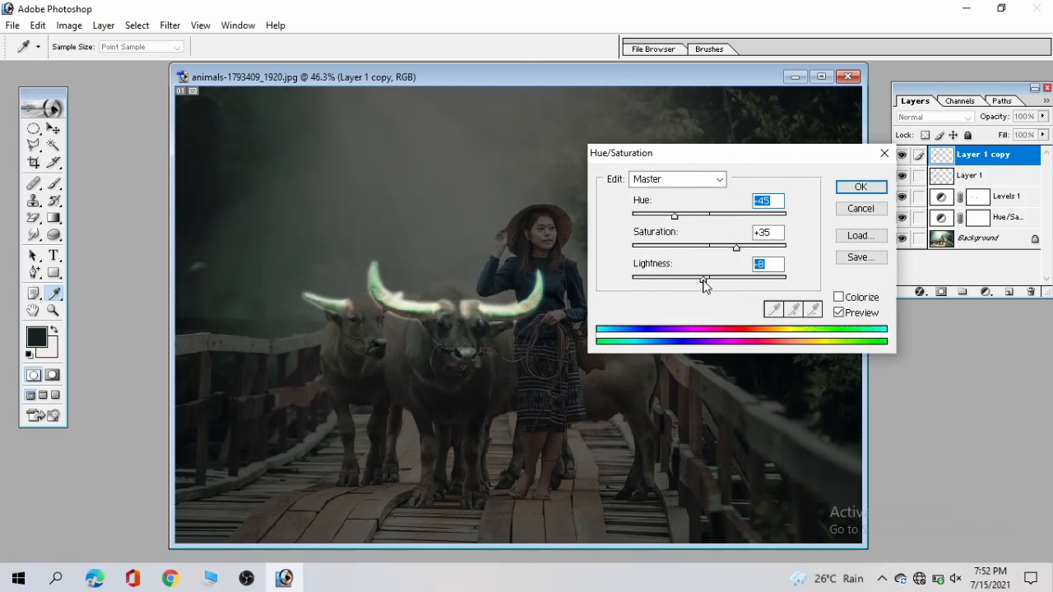
pyautogui.moveTo(703, 283)
pyautogui.mouseDown()
pyautogui.moveTo(731, 282)
pyautogui.moveTo(703, 282)
pyautogui.mouseUp()
pyautogui.press('Return')
pyautogui.press('b')
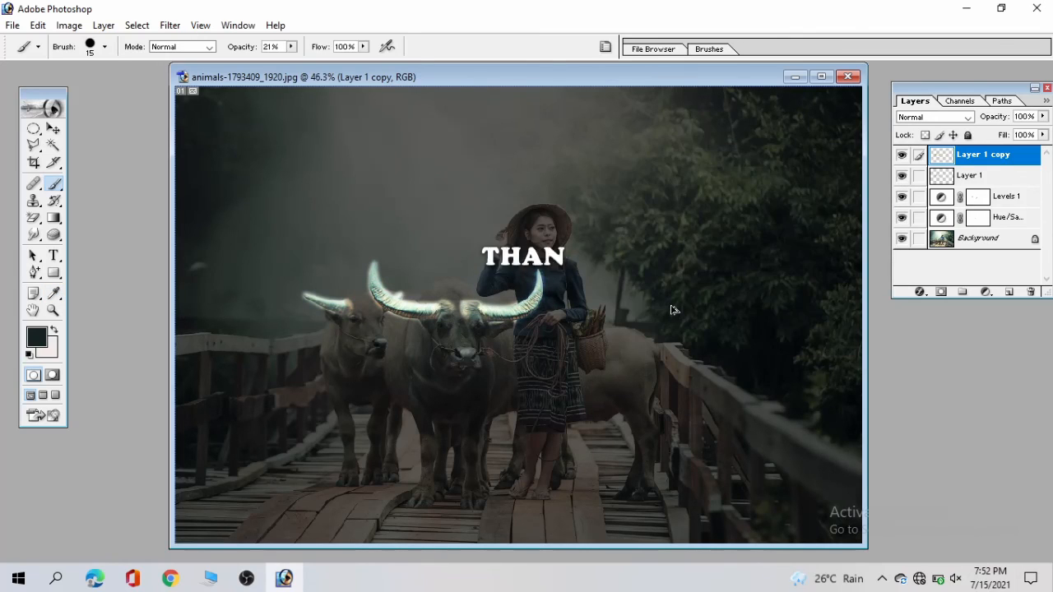